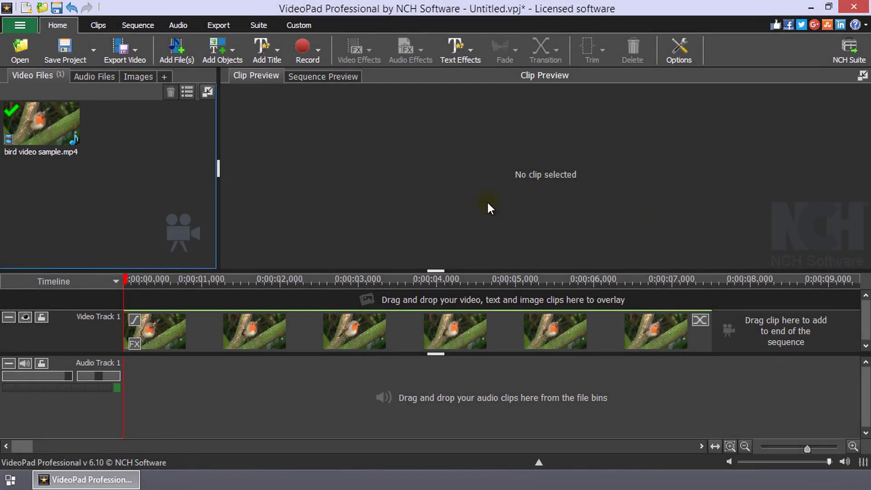
# Step: Import the audio file track 01.mp3 into the project
pyautogui.click(168, 59)
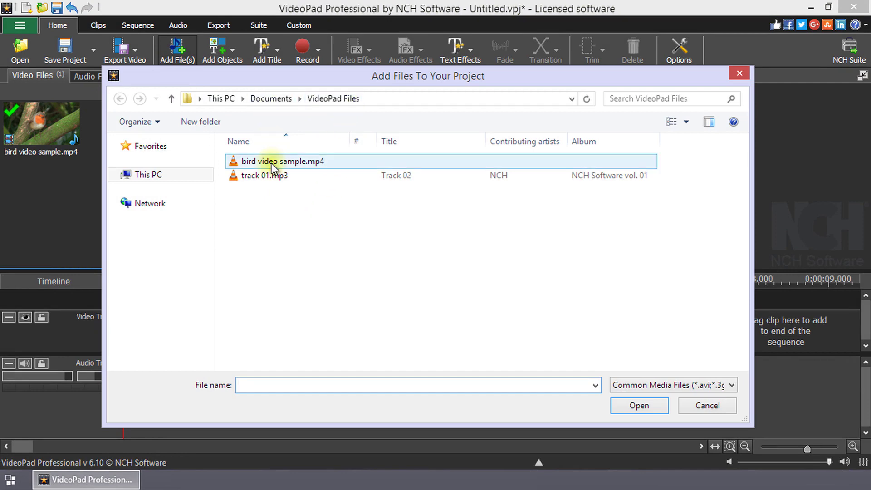
pyautogui.click(276, 176)
pyautogui.click(639, 406)
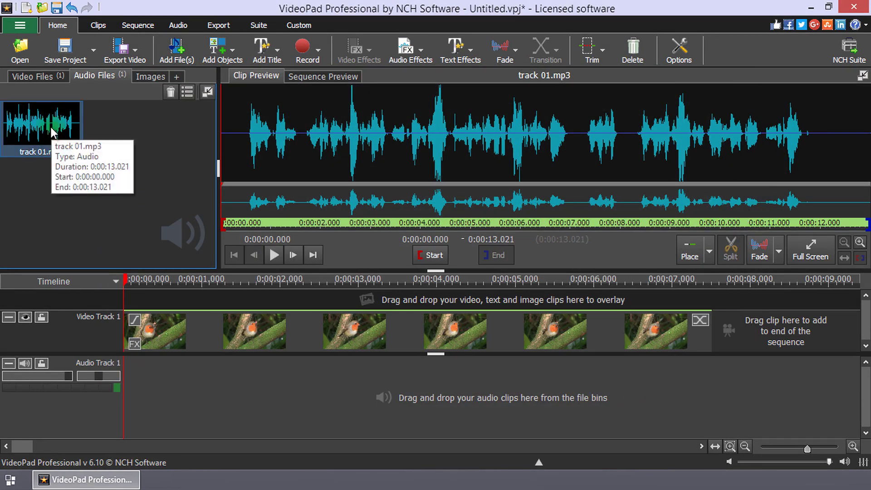
# Step: Place track 01.mp3 on Audio Track 1 at the cursor with Place on Sequence
pyautogui.moveTo(51, 126); pyautogui.dragTo(124, 386)
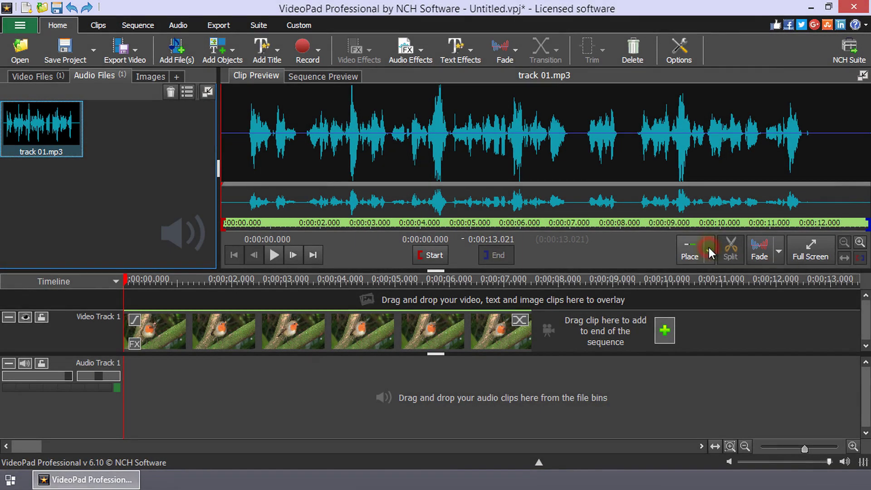
pyautogui.click(709, 252)
pyautogui.click(708, 288)
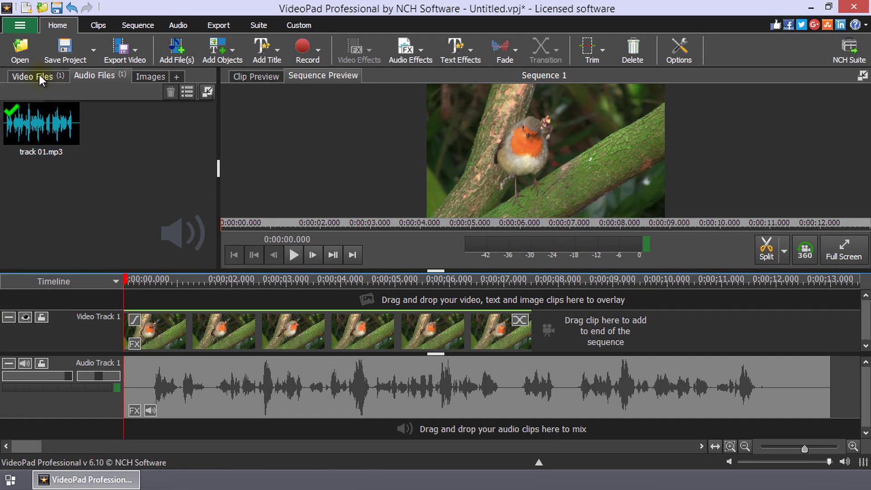
# Step: Switch between the Video Files and Audio Files bins and select track 01.mp3
pyautogui.click(37, 75)
pyautogui.click(91, 77)
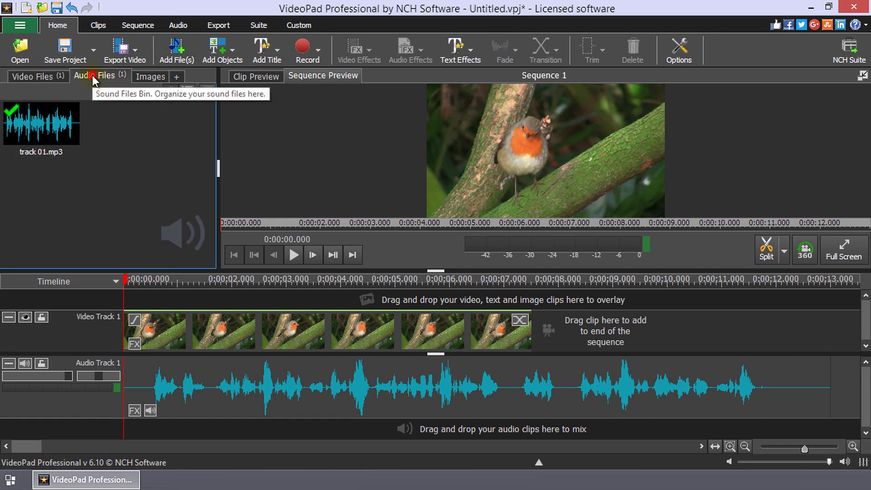
pyautogui.click(66, 128)
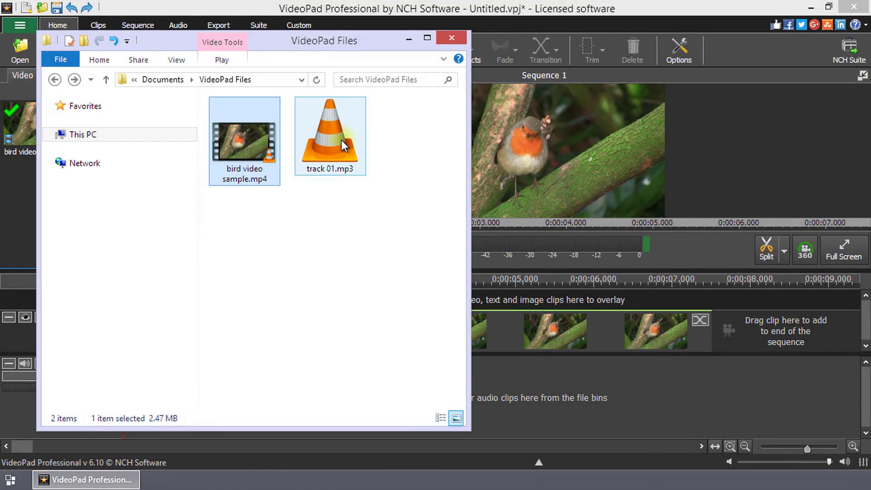
# Step: Drag track 01.mp3 from File Explorer into Audio Files and preview it
pyautogui.moveTo(342, 140); pyautogui.dragTo(20, 204)
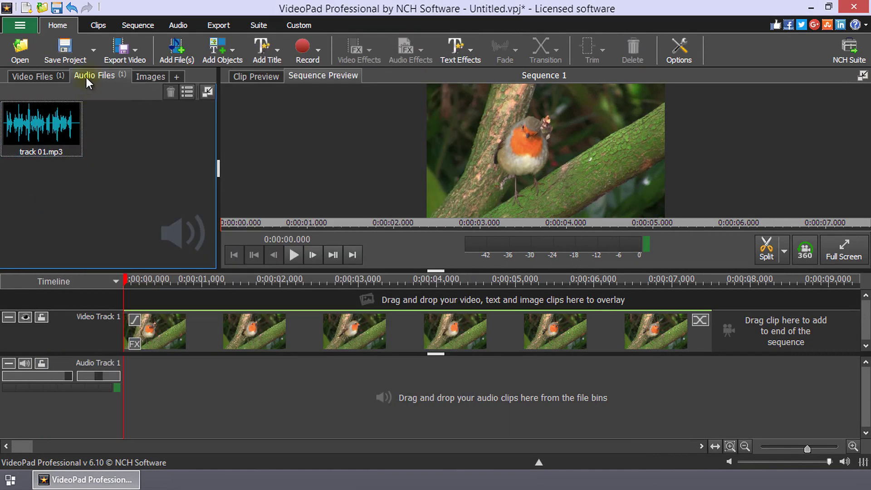
pyautogui.click(55, 123)
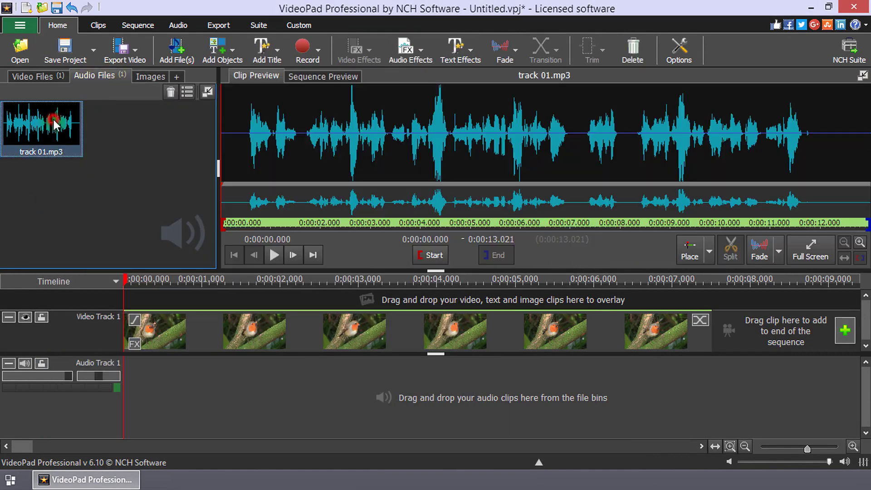
pyautogui.moveTo(41, 126)
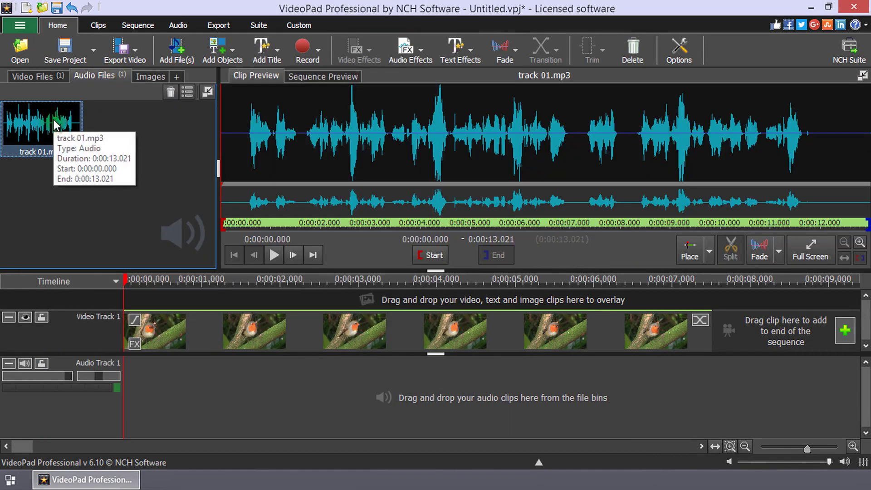
# Step: Trim track 01.mp3 to start at 0:00:01.636 and end at 0:00:10.567
pyautogui.moveTo(224, 223); pyautogui.dragTo(304, 223)
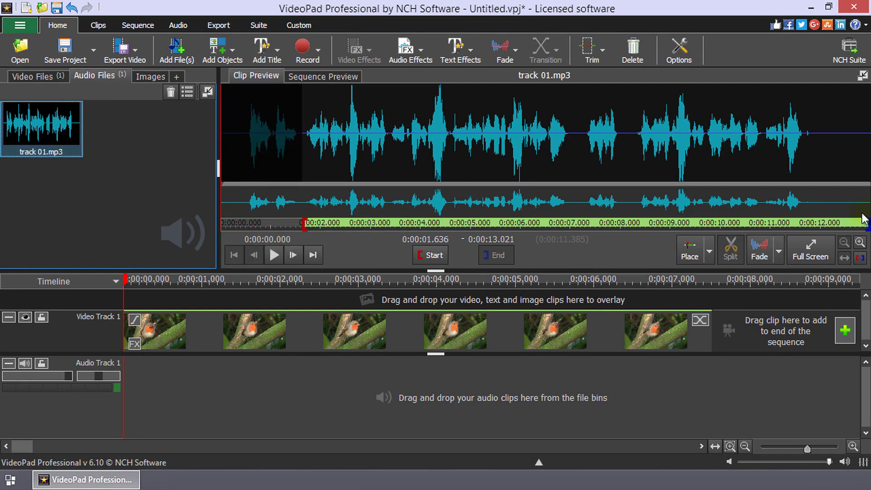
pyautogui.moveTo(868, 223); pyautogui.dragTo(747, 225)
pyautogui.click(427, 52)
pyautogui.click(775, 151)
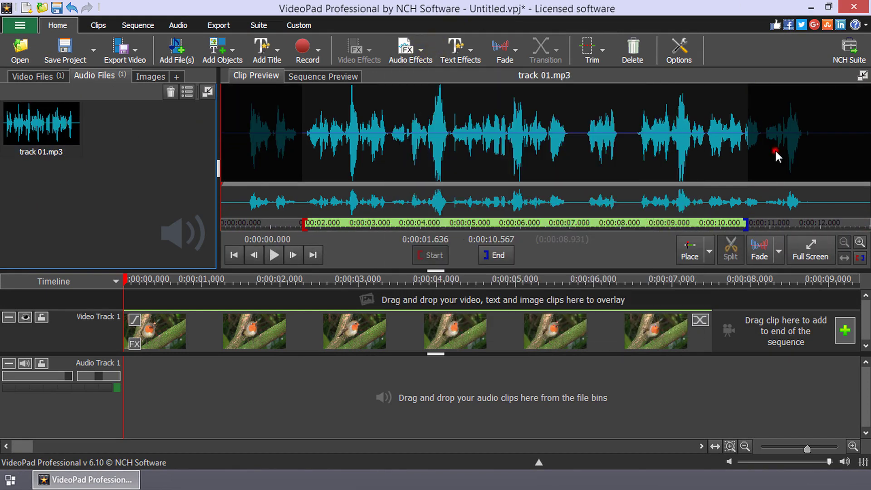
# Step: Review the clip's fade in and fade out options, then bring up the audio tools
pyautogui.click(779, 251)
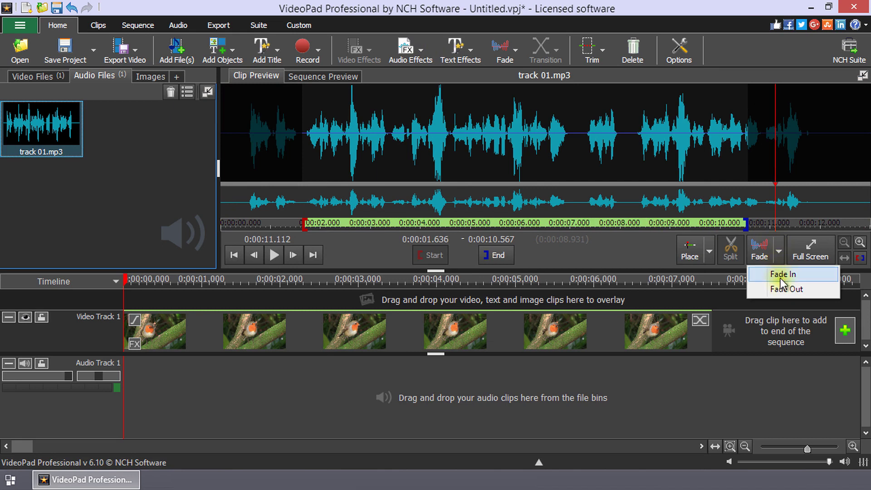
pyautogui.click(790, 162)
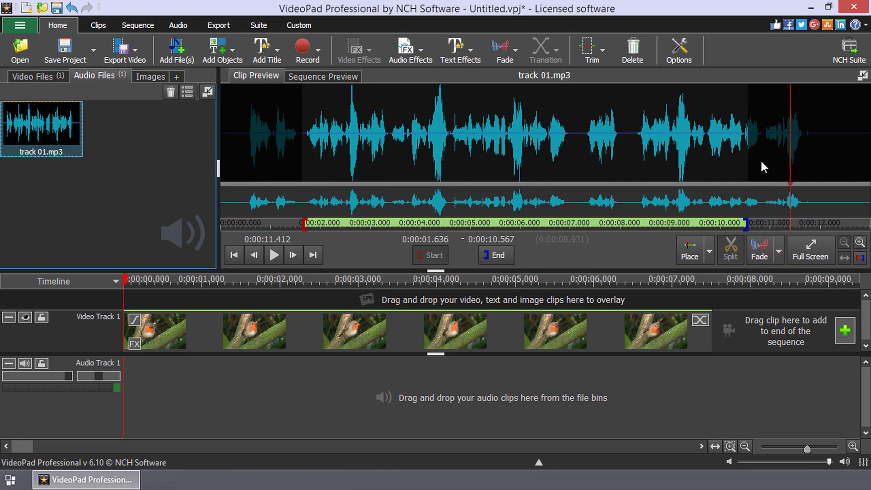
pyautogui.click(194, 30)
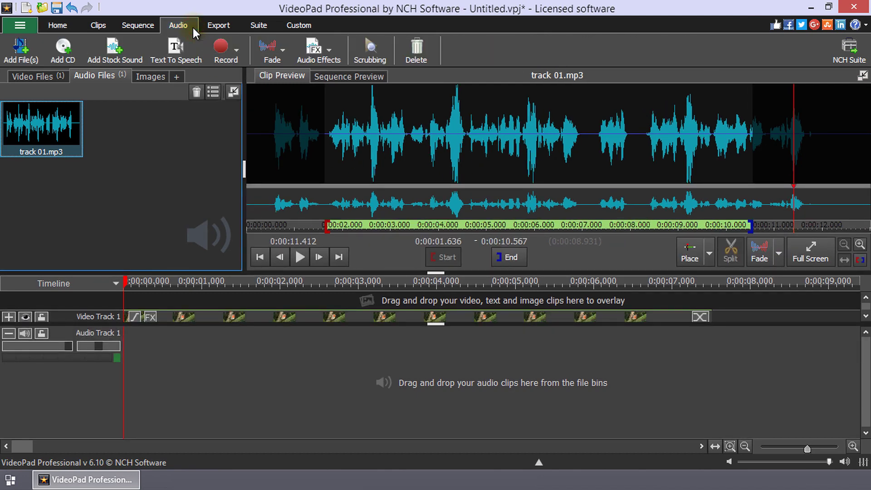
# Step: Drag track 01.mp3 from the Audio Files bin toward the timeline's audio track
pyautogui.moveTo(53, 123)
pyautogui.mouseDown()
pyautogui.moveTo(109, 235)
pyautogui.moveTo(125, 350)
pyautogui.mouseUp()
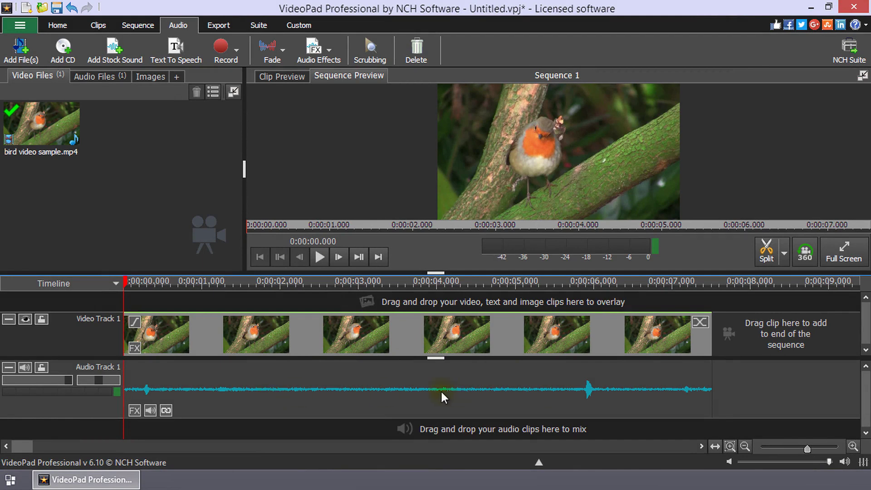
pyautogui.click(110, 78)
pyautogui.moveTo(73, 151); pyautogui.dragTo(153, 432)
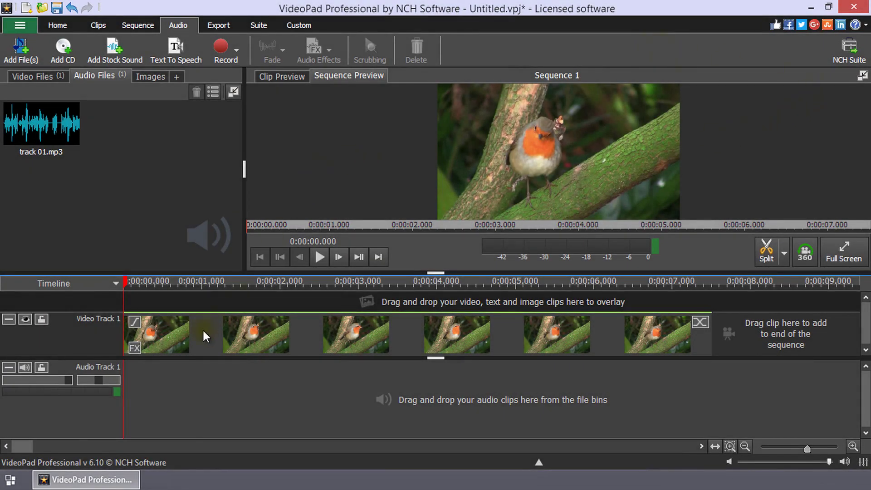
# Step: Start Record Over Video for the bird clip and check the microphone source options
pyautogui.click(152, 337)
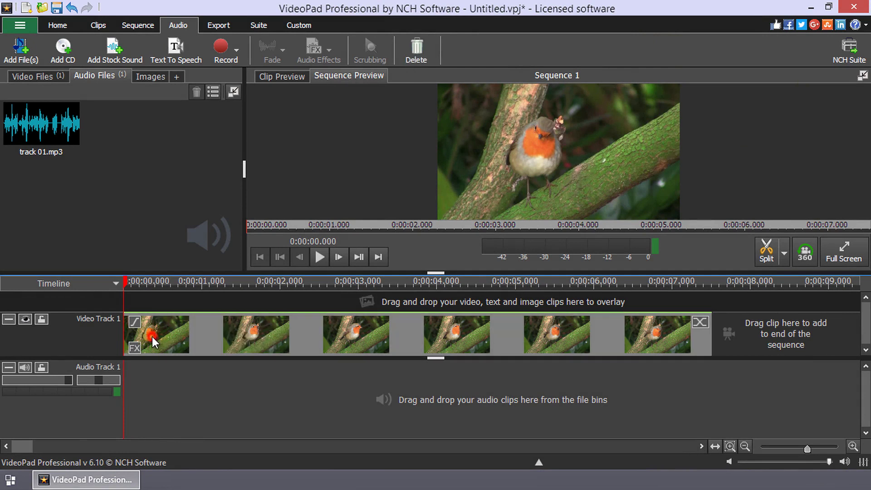
pyautogui.click(233, 51)
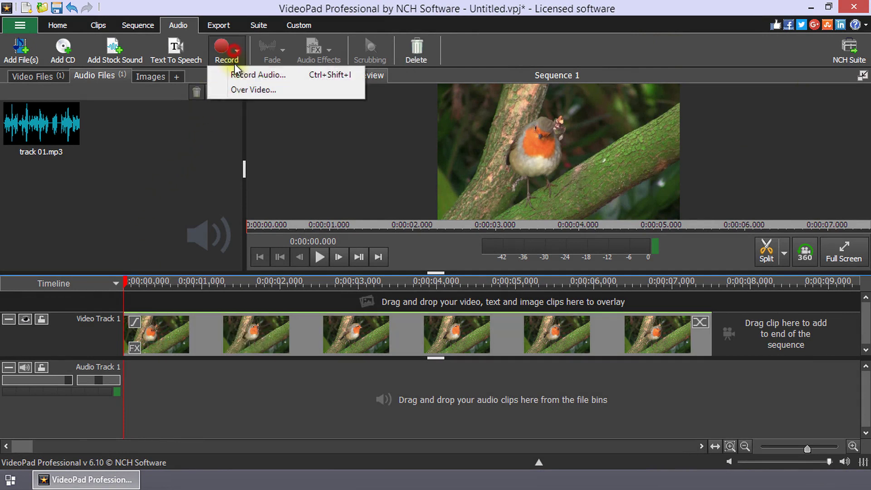
pyautogui.click(247, 92)
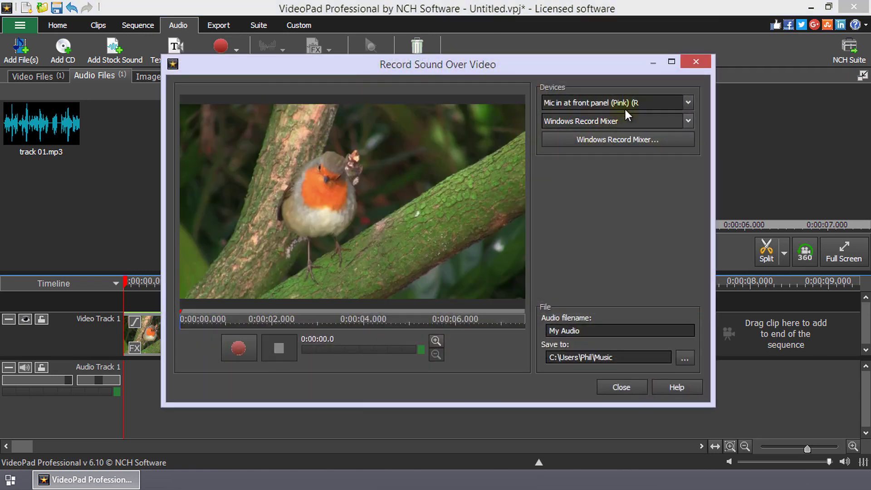
pyautogui.click(690, 102)
pyautogui.click(690, 103)
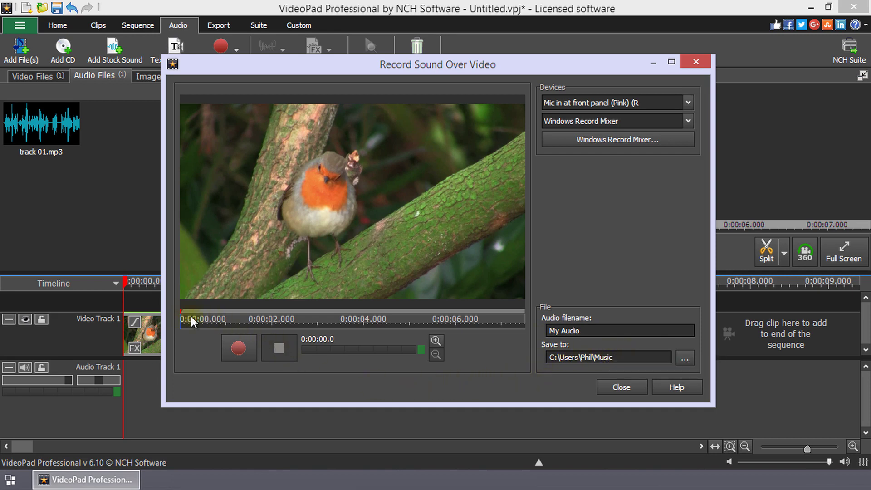
# Step: Scrub back to the video start, record a short narration, then move the recording window aside and back
pyautogui.moveTo(190, 318); pyautogui.dragTo(308, 313)
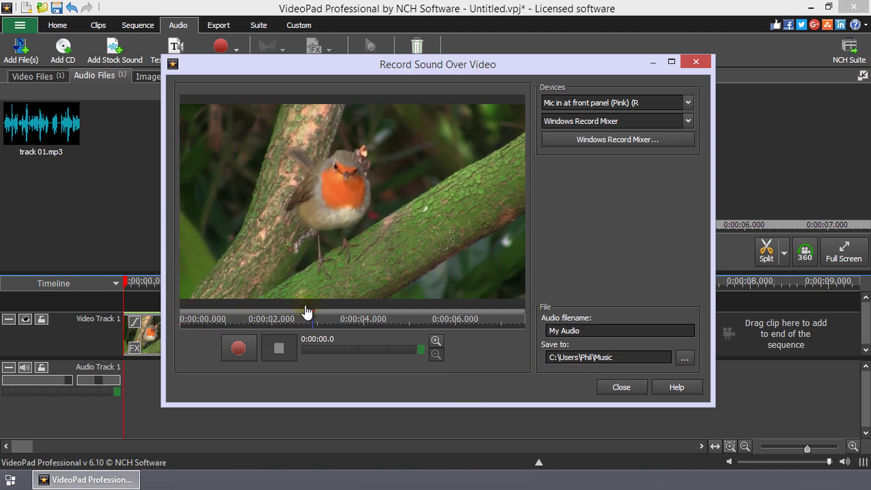
pyautogui.moveTo(309, 312); pyautogui.dragTo(194, 314)
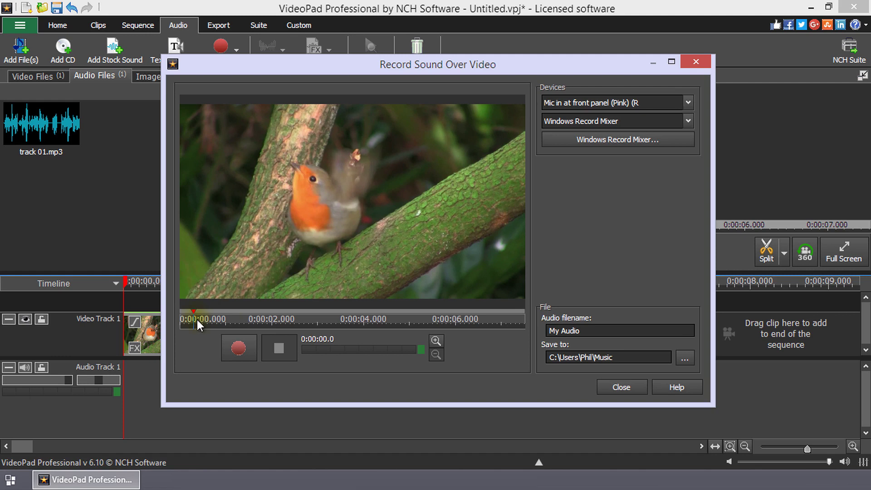
pyautogui.click(240, 349)
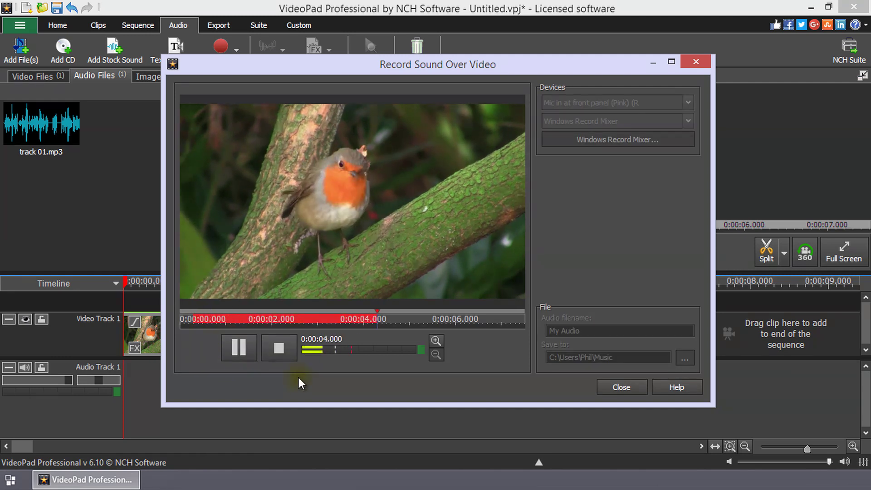
pyautogui.click(282, 347)
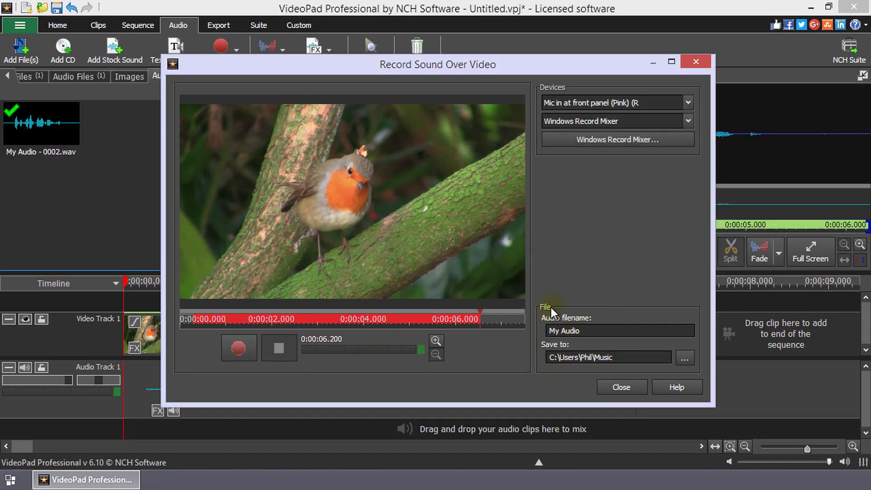
pyautogui.moveTo(247, 64); pyautogui.dragTo(391, 65)
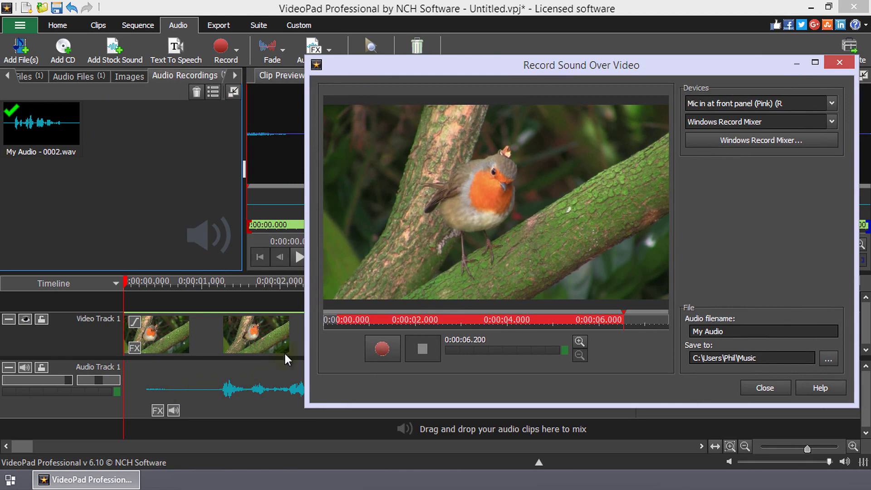
pyautogui.moveTo(539, 62); pyautogui.dragTo(382, 54)
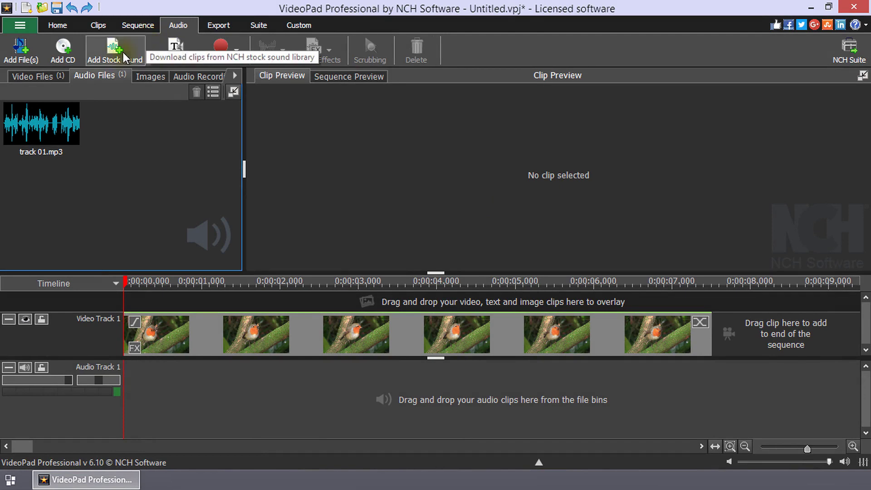
# Step: Open the NCH Sound Library with Add Stock Sound
pyautogui.click(109, 59)
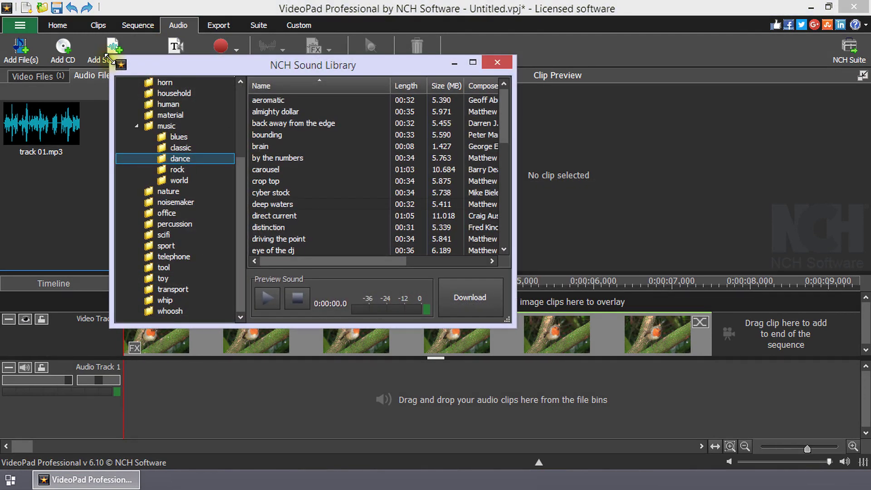
# Step: In music > classic, preview and download 'a certain sadness', then close the library
pyautogui.click(189, 147)
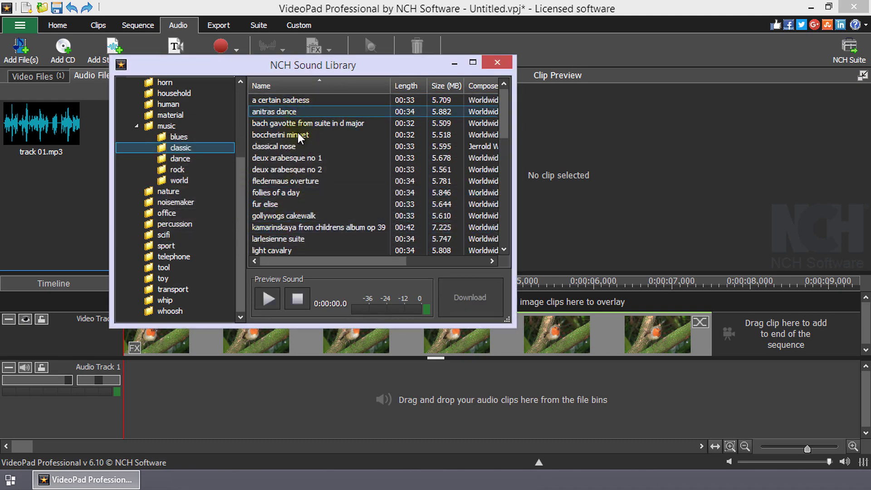
pyautogui.click(345, 191)
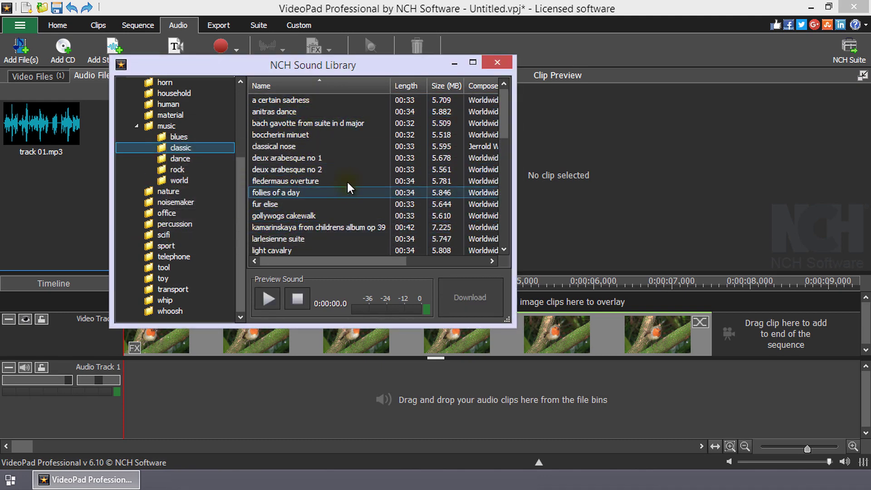
pyautogui.click(354, 101)
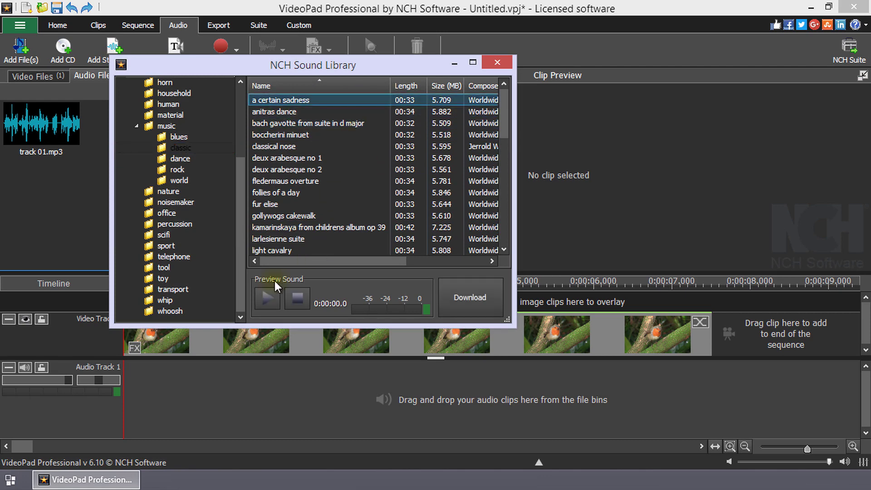
pyautogui.click(265, 294)
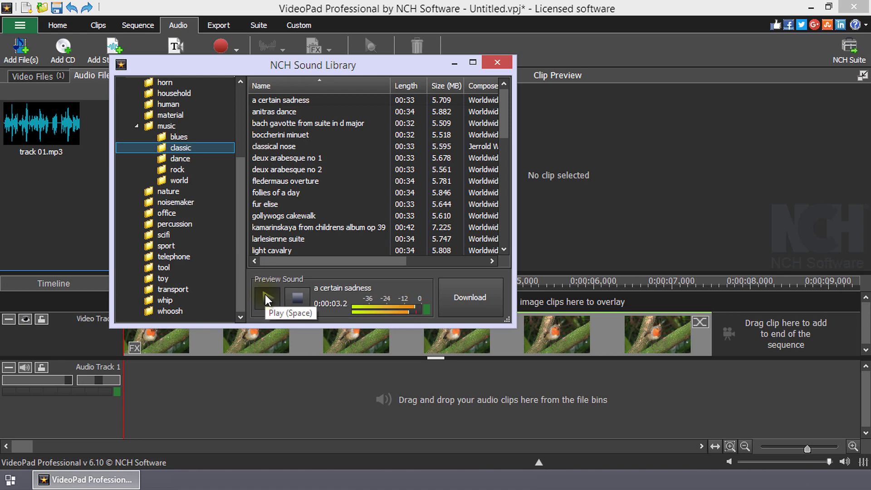
pyautogui.click(478, 300)
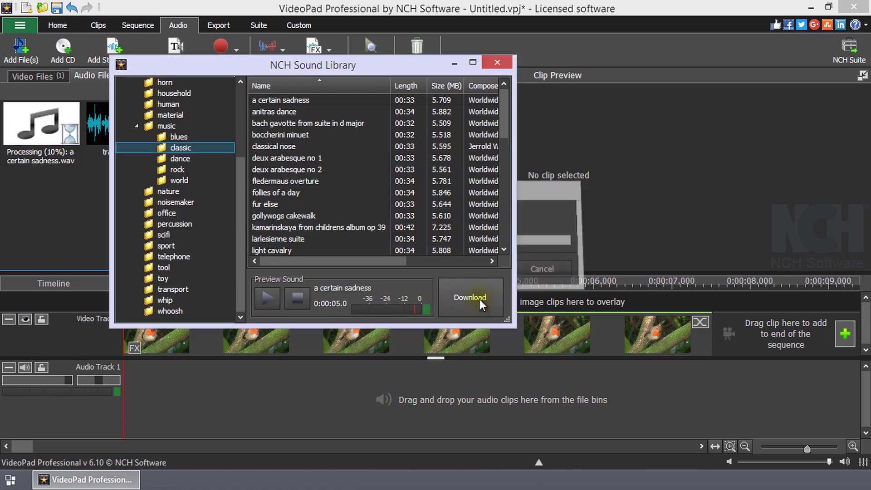
pyautogui.click(497, 62)
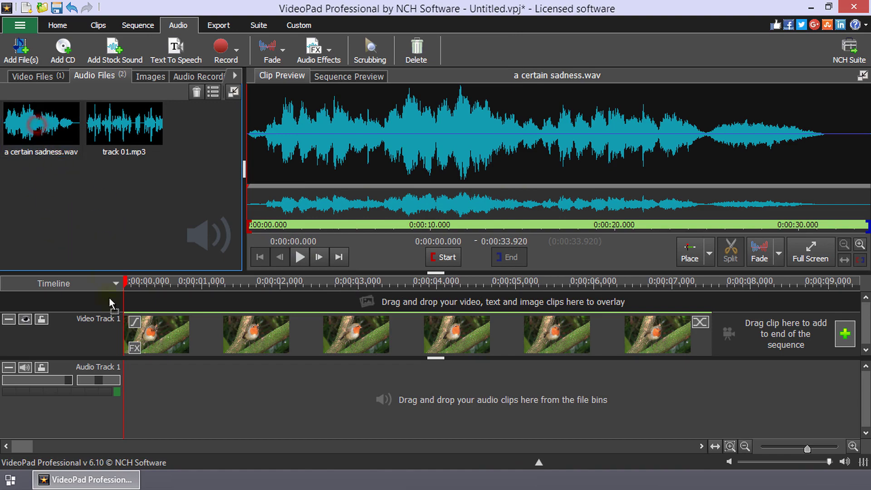
# Step: Drag 'a certain sadness.wav' from Audio Files onto Audio Track 1 under the bird video
pyautogui.moveTo(110, 303); pyautogui.dragTo(117, 375)
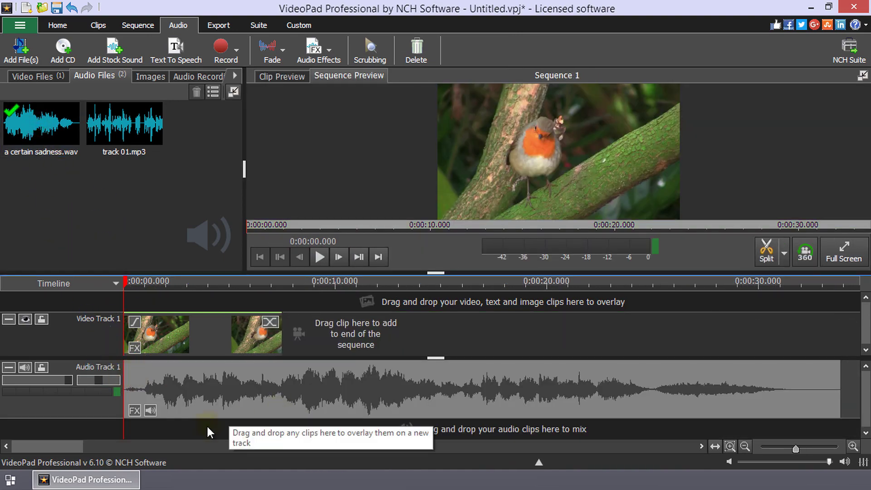